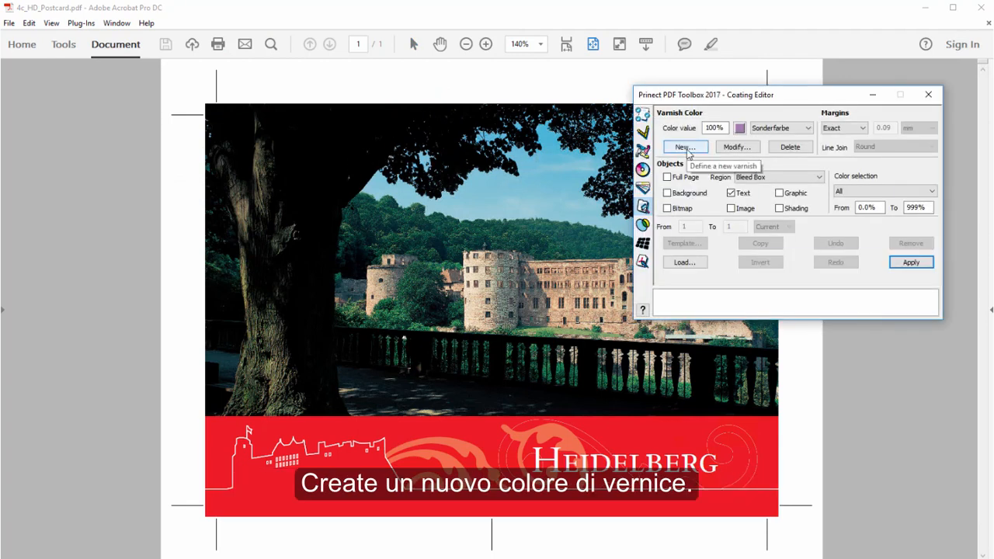
# Step: Create a new varnish color named "varnish" with the type Transparent
pyautogui.click(685, 148)
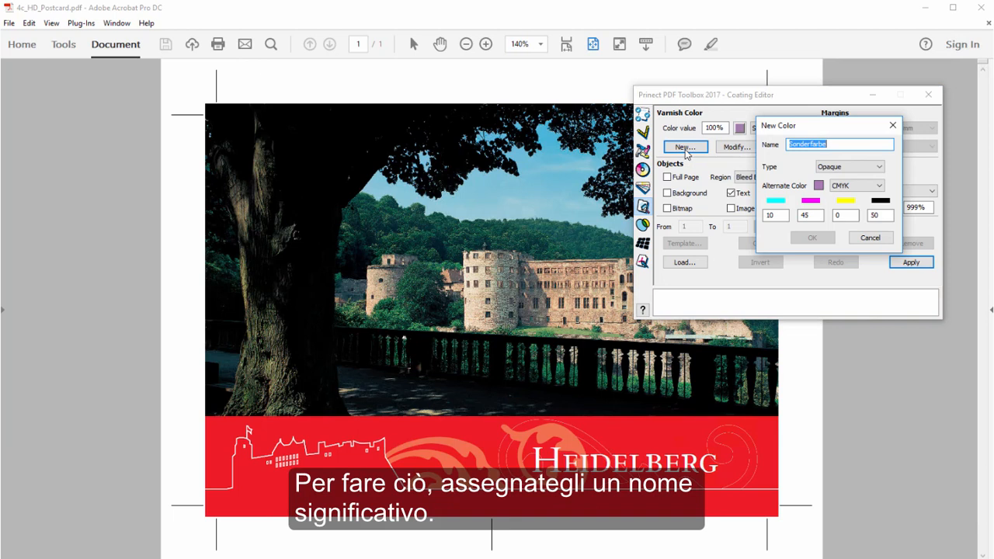
pyautogui.write('varnish')
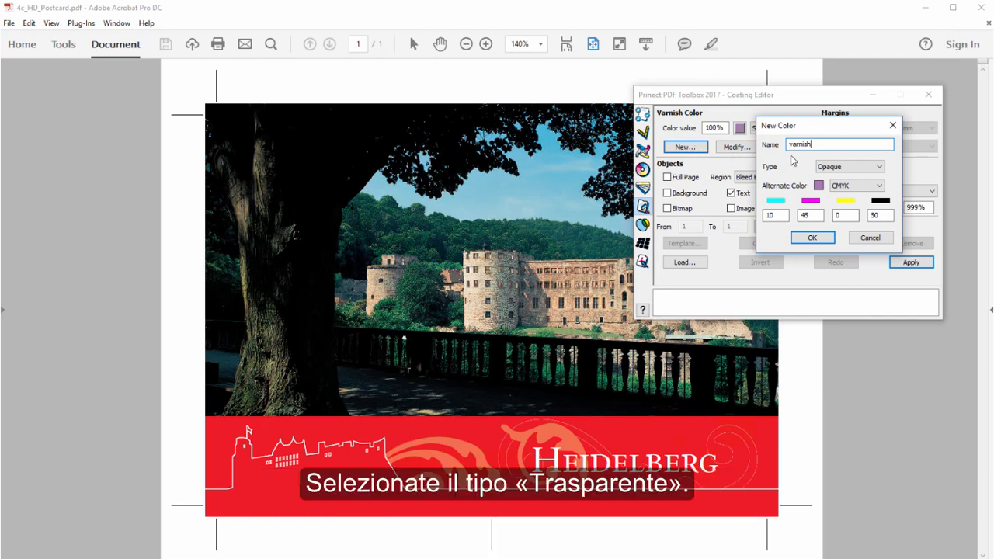
pyautogui.click(879, 169)
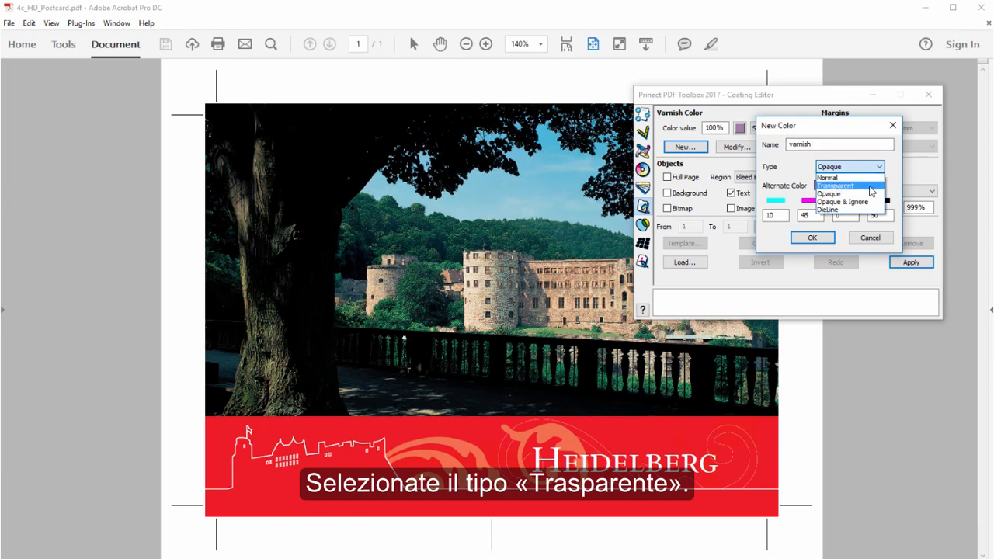
pyautogui.click(871, 187)
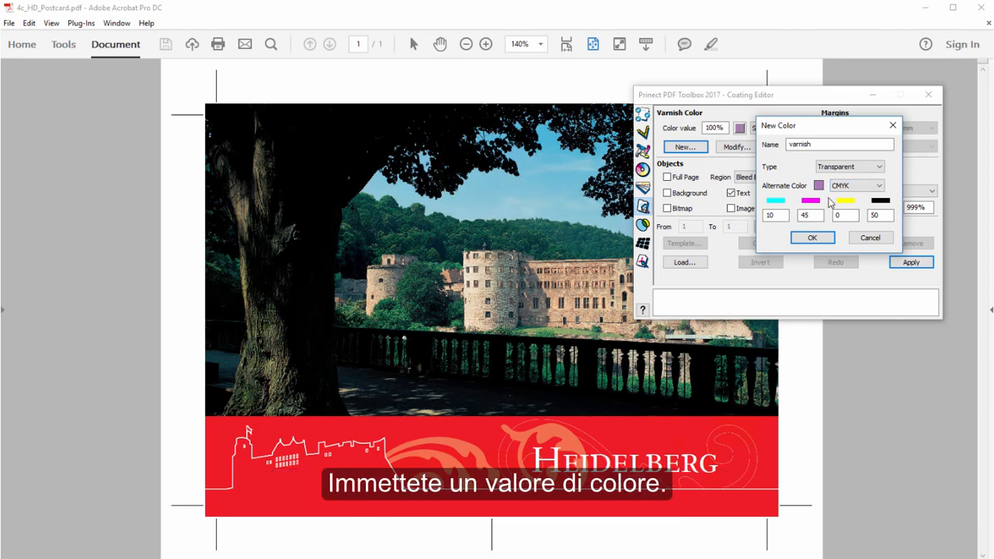
# Step: Set the new varnish color's alternate CMYK values to 50, 0, 100, 0 and accept the color definition
pyautogui.doubleClick(779, 217)
pyautogui.write('50')
pyautogui.press('Tab')
pyautogui.write('0')
pyautogui.press('Tab')
pyautogui.write('100')
pyautogui.press('Tab')
pyautogui.write('0')
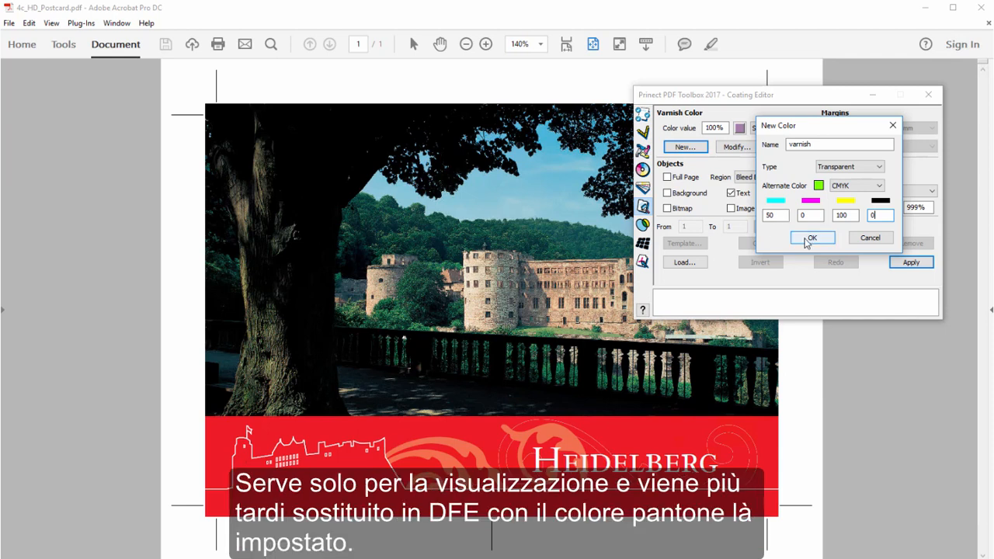
pyautogui.click(809, 240)
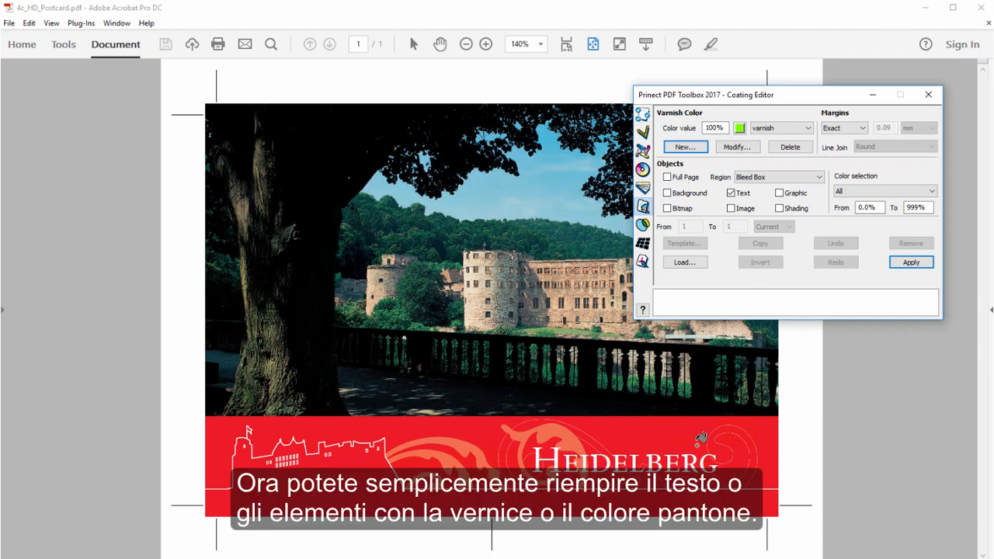
# Step: Apply the varnish to the Heidelberg lettering, the castle silhouette and the scroll ornament, and close the Coating Editor
pyautogui.click(691, 461)
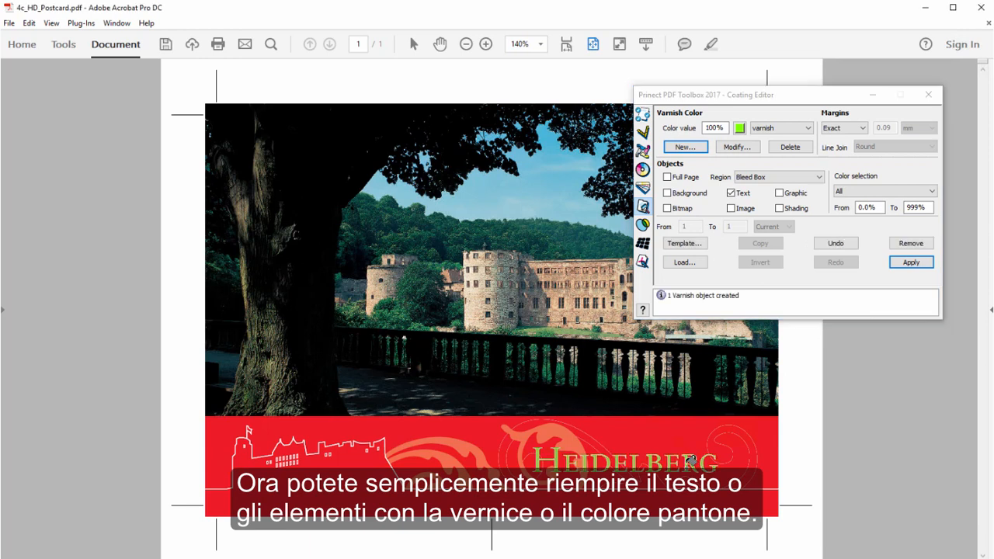
pyautogui.click(617, 496)
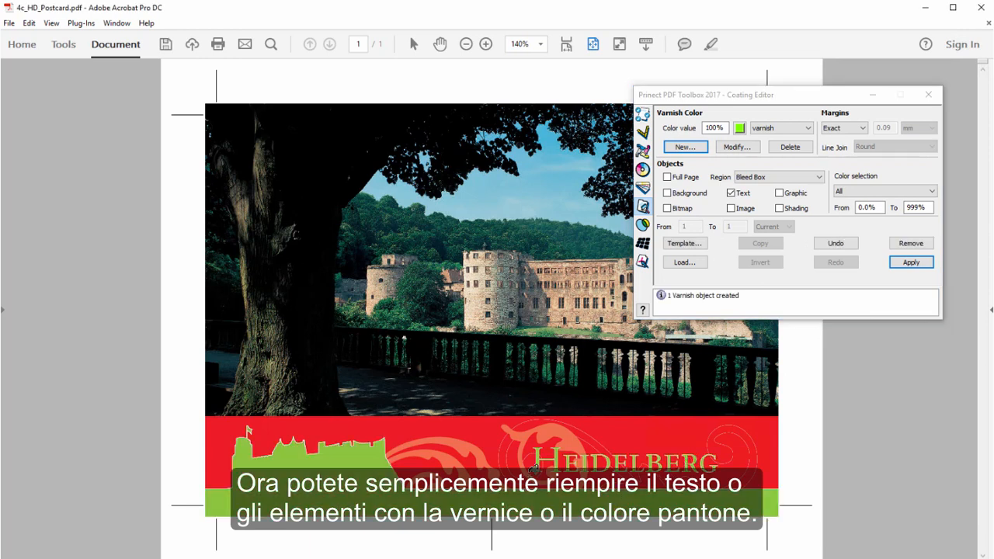
pyautogui.click(466, 443)
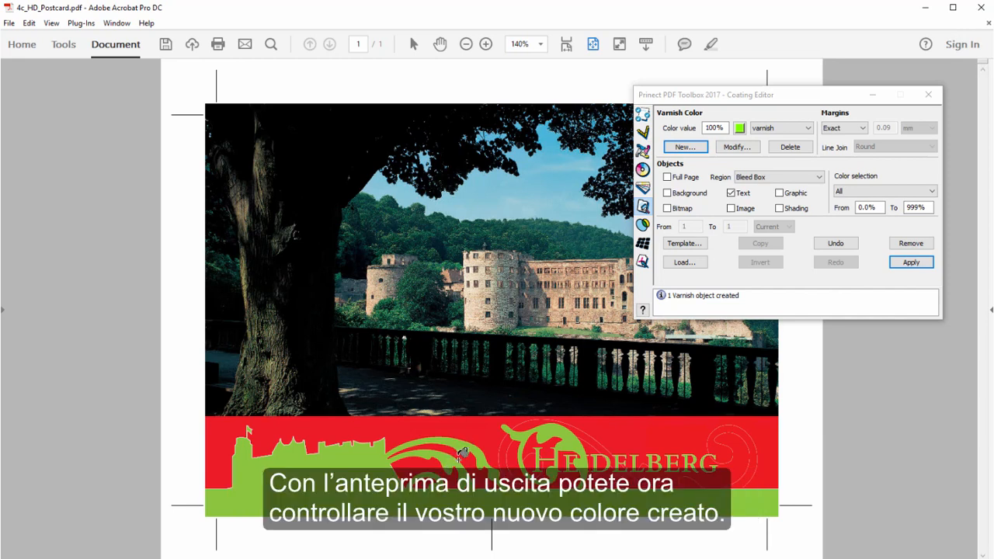
pyautogui.click(929, 96)
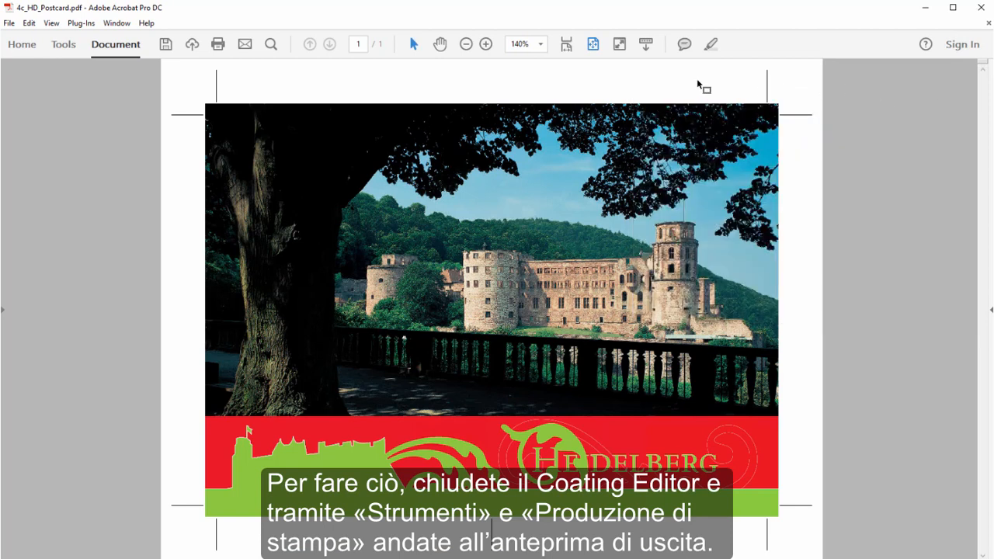
# Step: Open the Print Production output preview and toggle the varnish separation to check which postcard elements it covers
pyautogui.click(65, 46)
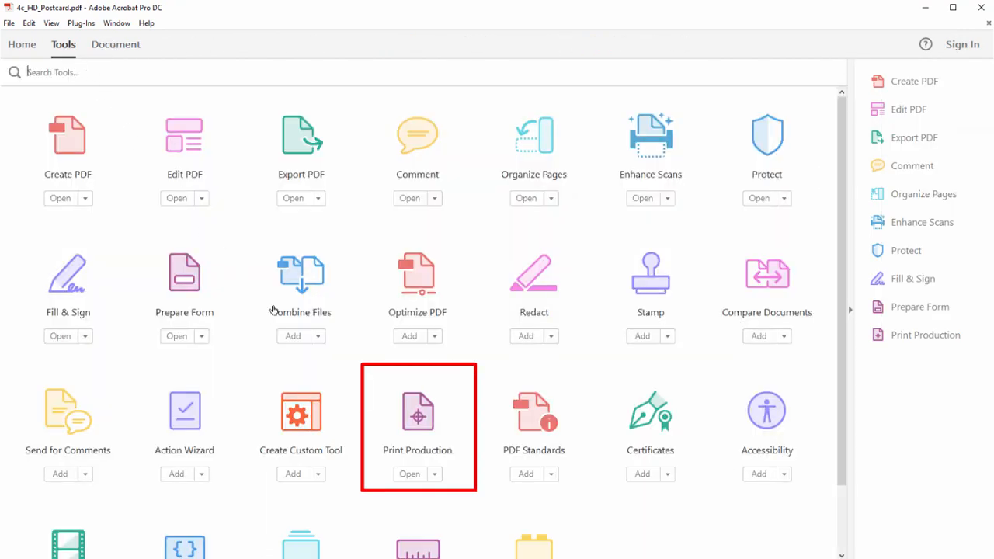
pyautogui.click(418, 415)
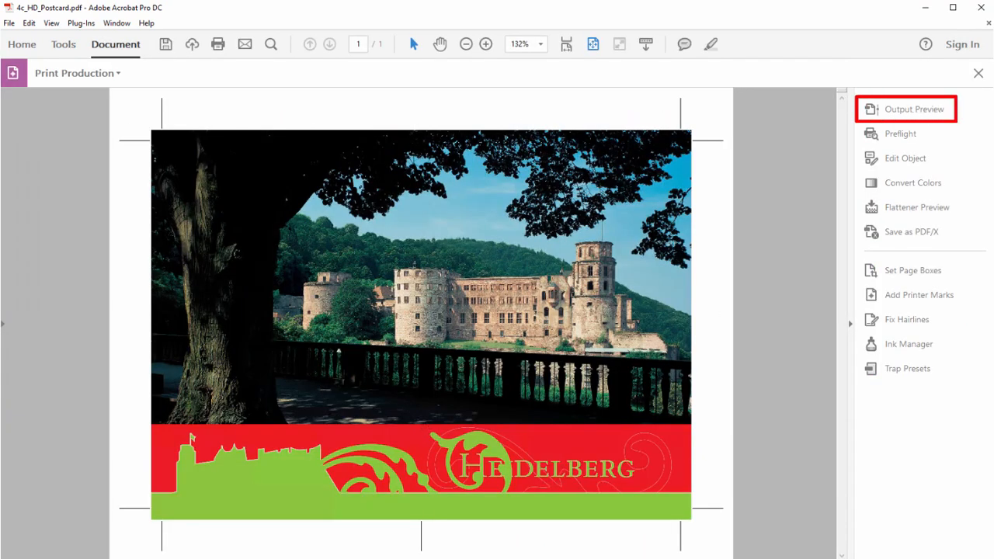
pyautogui.click(908, 112)
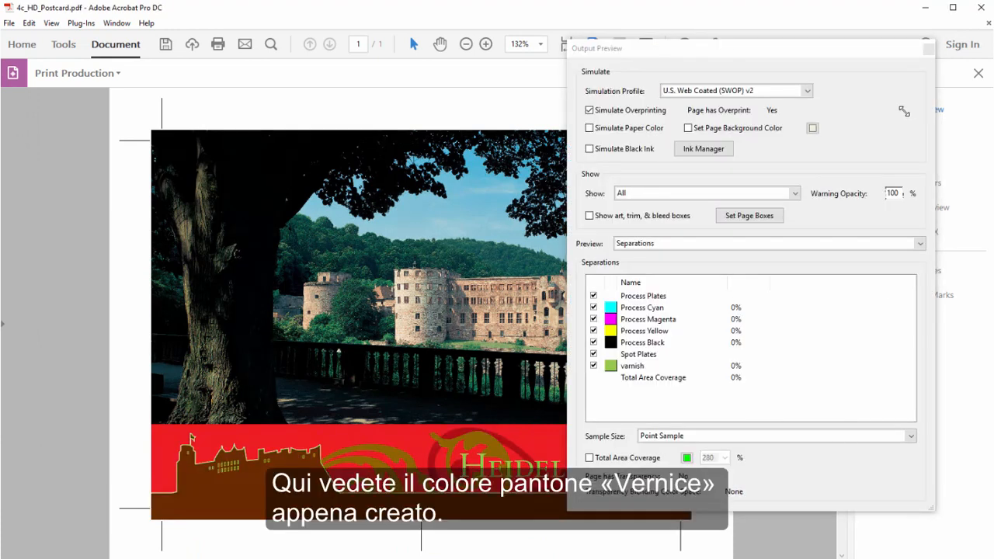
pyautogui.click(594, 365)
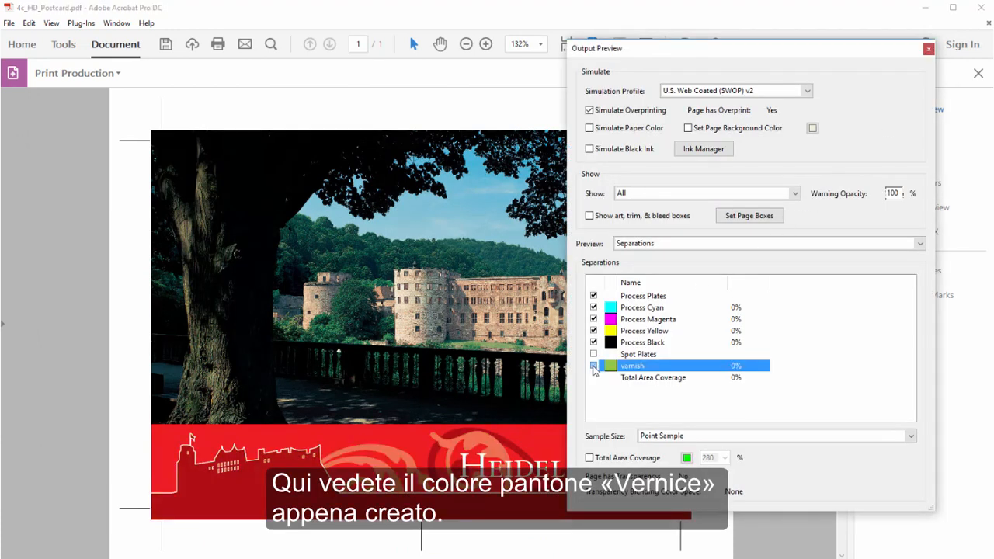
pyautogui.click(593, 365)
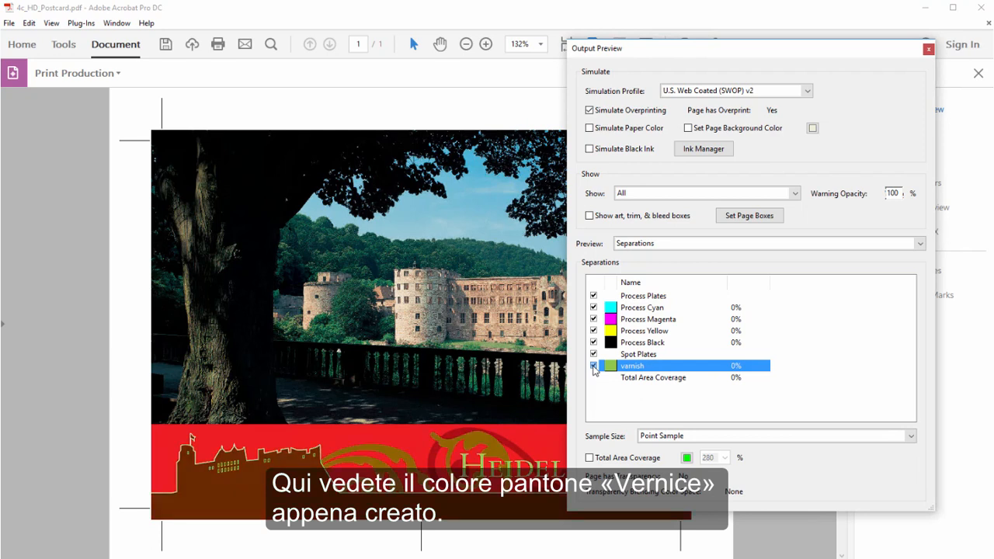
pyautogui.click(593, 366)
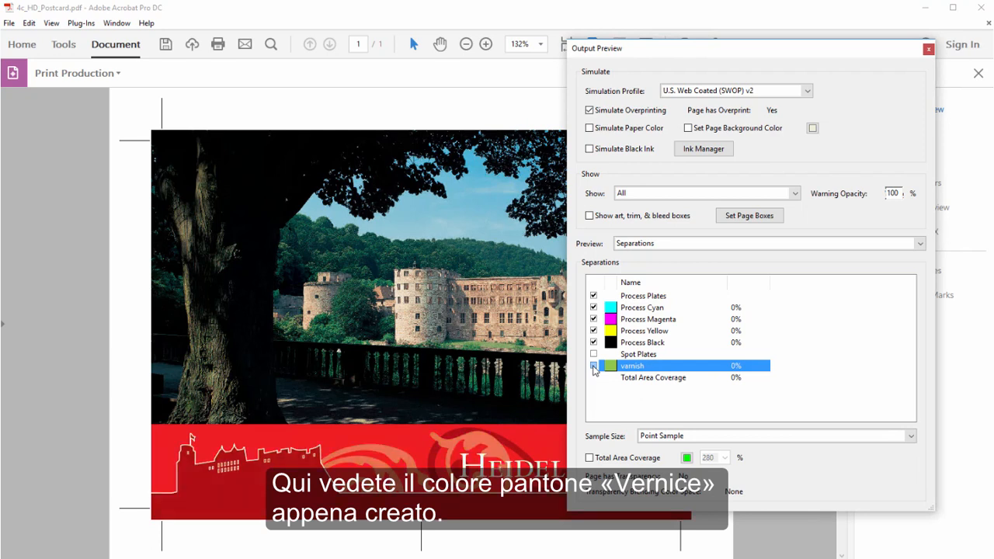
pyautogui.click(593, 366)
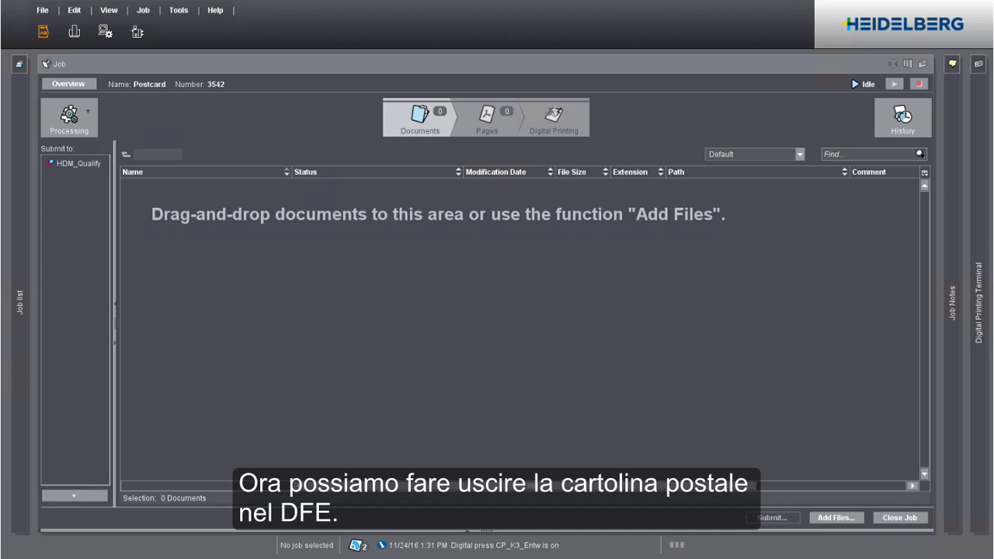
# Step: Switch to the file explorer and add HD-Postcard_1.pdf from the Jobs folder to the Postcard job's documents
pyautogui.hotkey('alt', 'Tab')
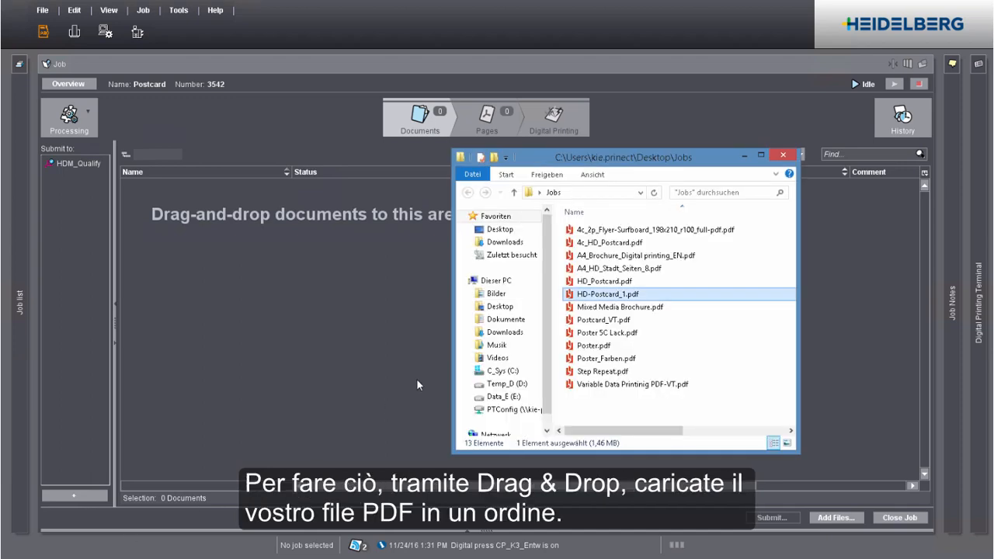
pyautogui.moveTo(585, 295); pyautogui.dragTo(337, 291)
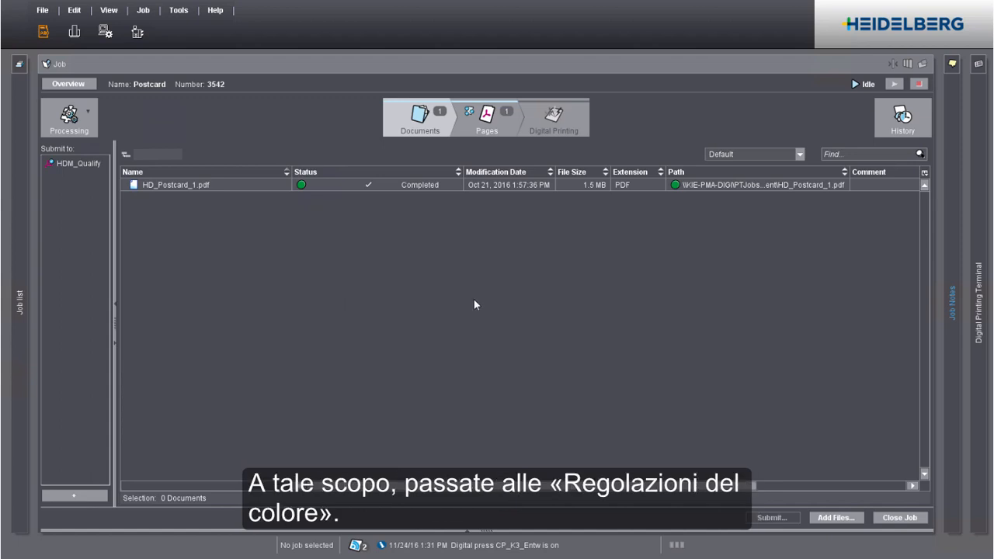
# Step: In the job's color settings, set the varnish type to Transparent and its usage to "Special, printing unit", and save
pyautogui.click(89, 115)
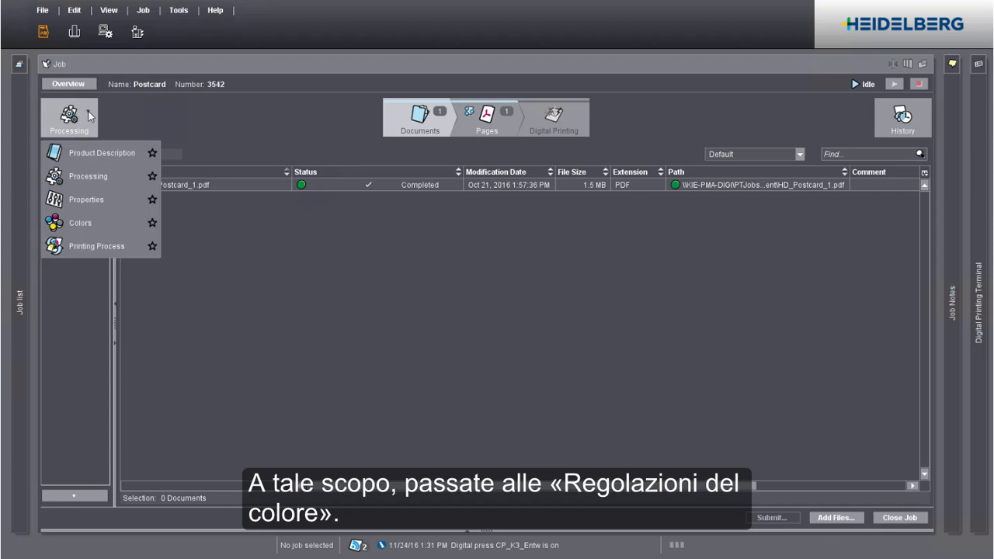
pyautogui.click(80, 224)
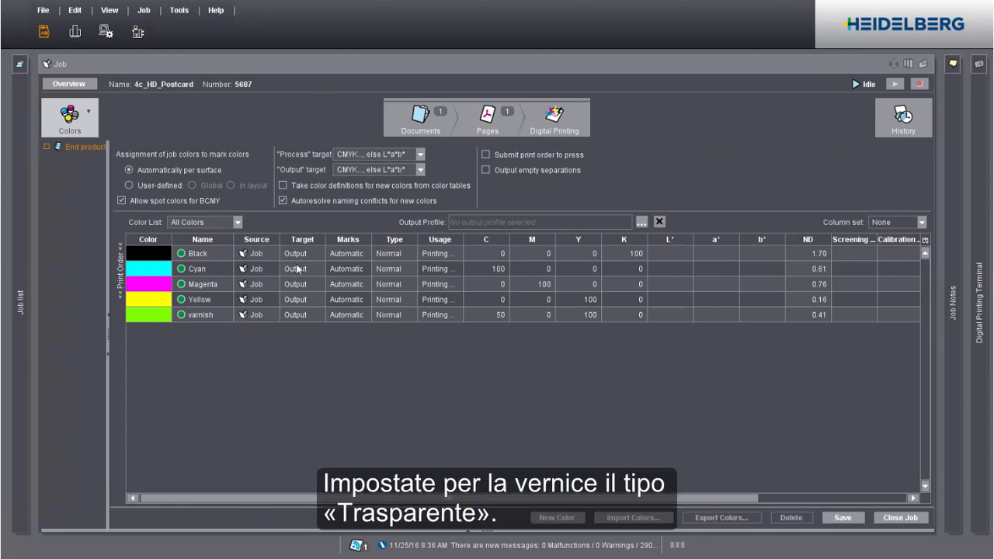
pyautogui.click(389, 316)
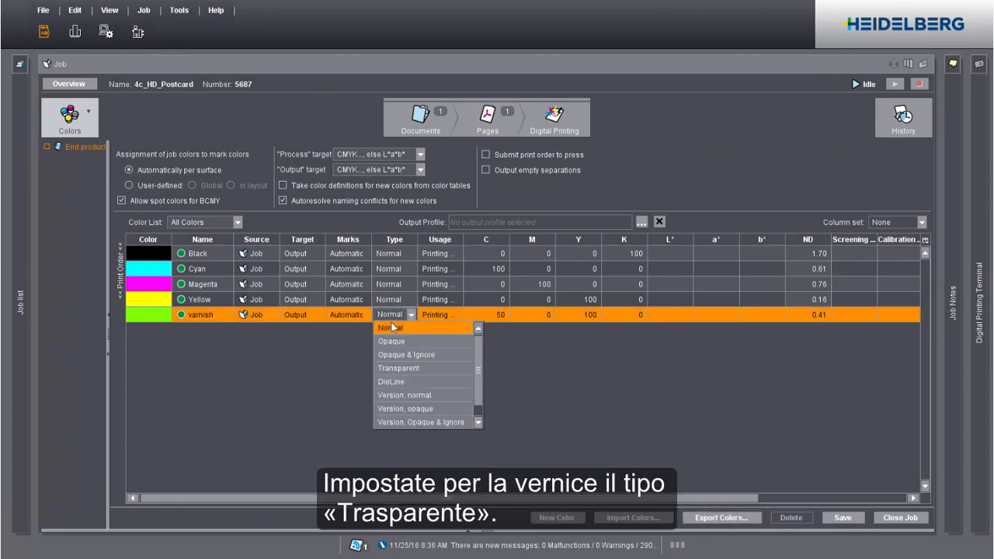
pyautogui.click(398, 368)
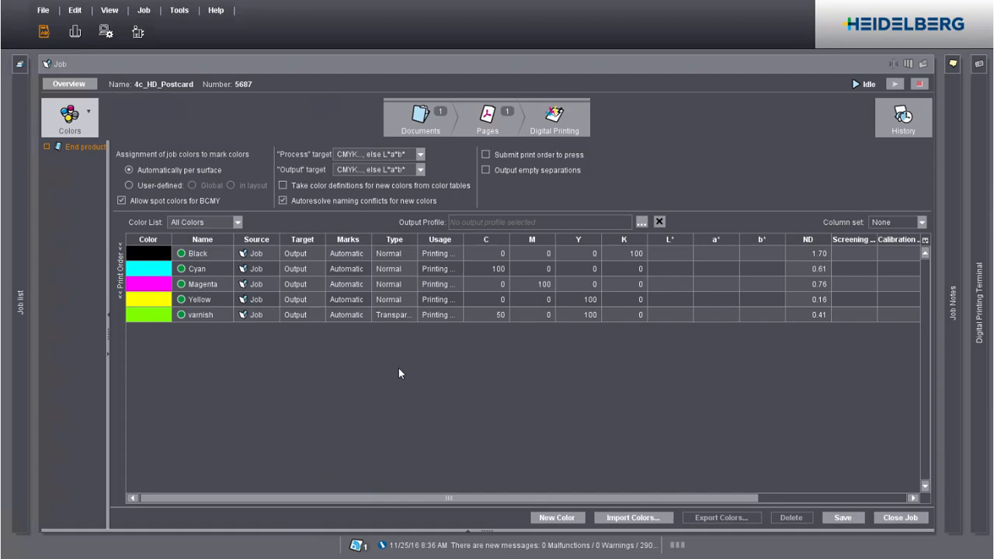
pyautogui.click(435, 316)
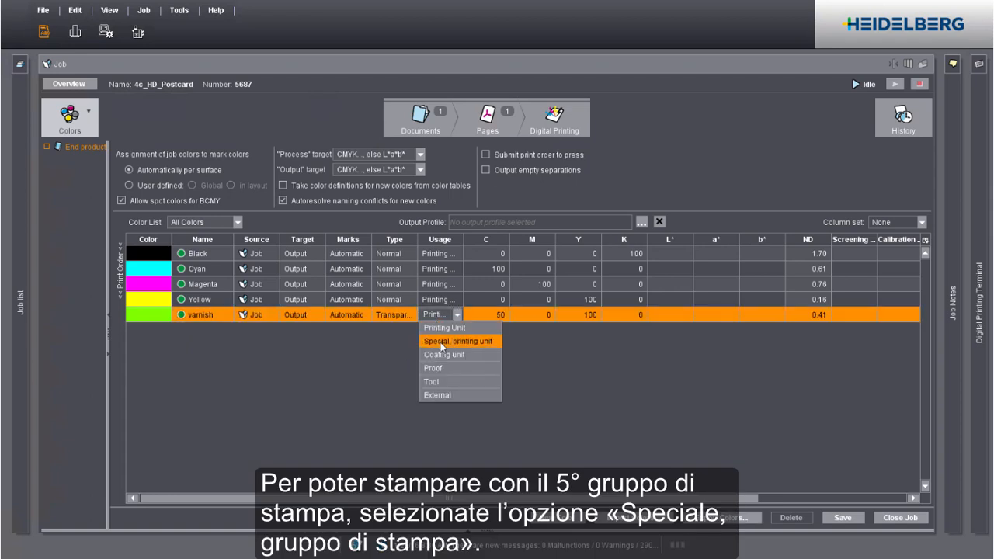
pyautogui.click(441, 342)
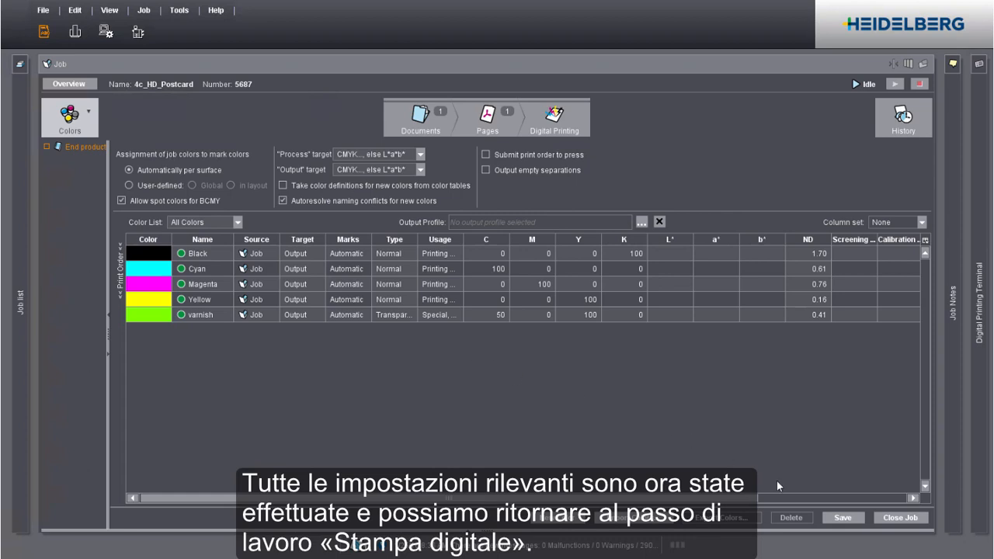
pyautogui.click(844, 520)
# Step: Add the HDM_Postcard PagePrint sequence template to the job's digital printing stage
pyautogui.click(569, 128)
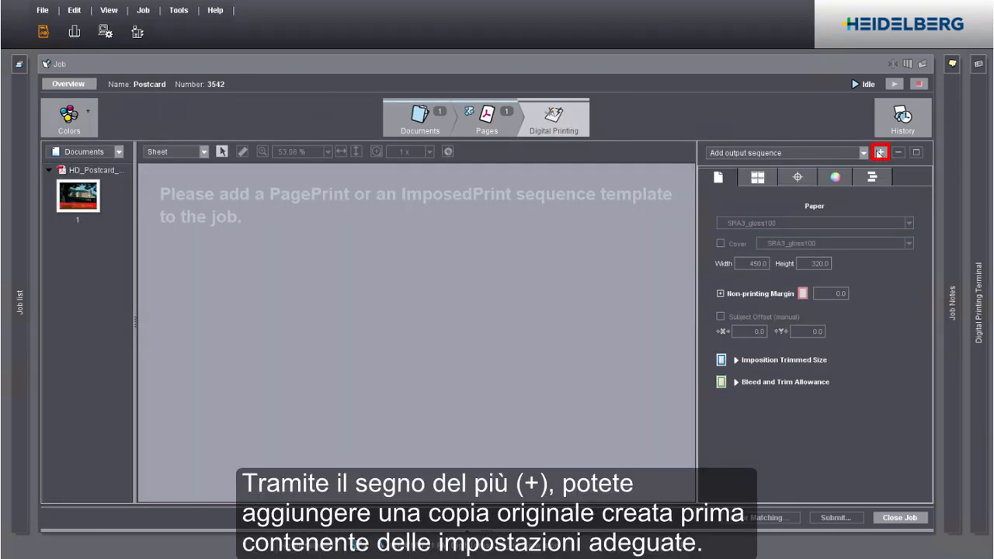
pyautogui.click(881, 153)
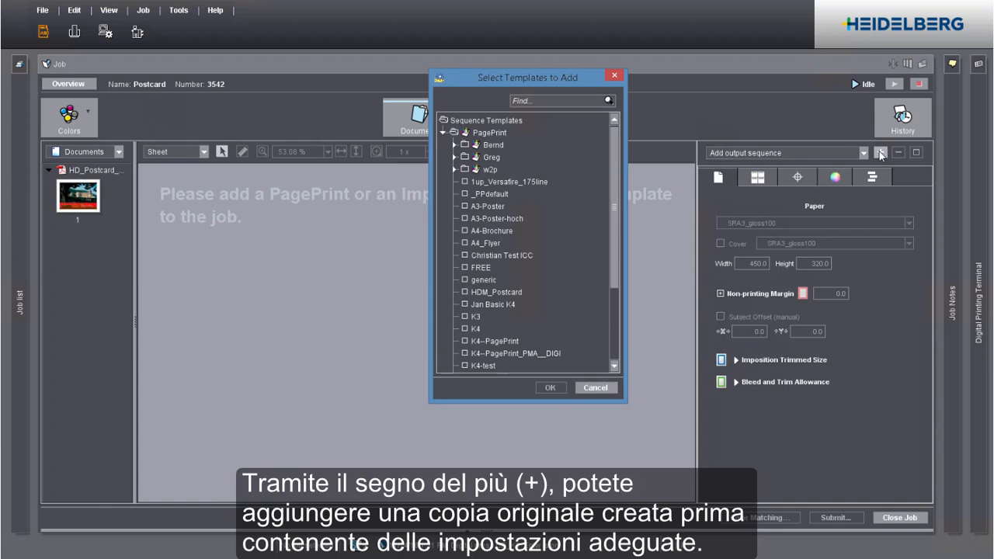
pyautogui.click(512, 292)
pyautogui.click(542, 387)
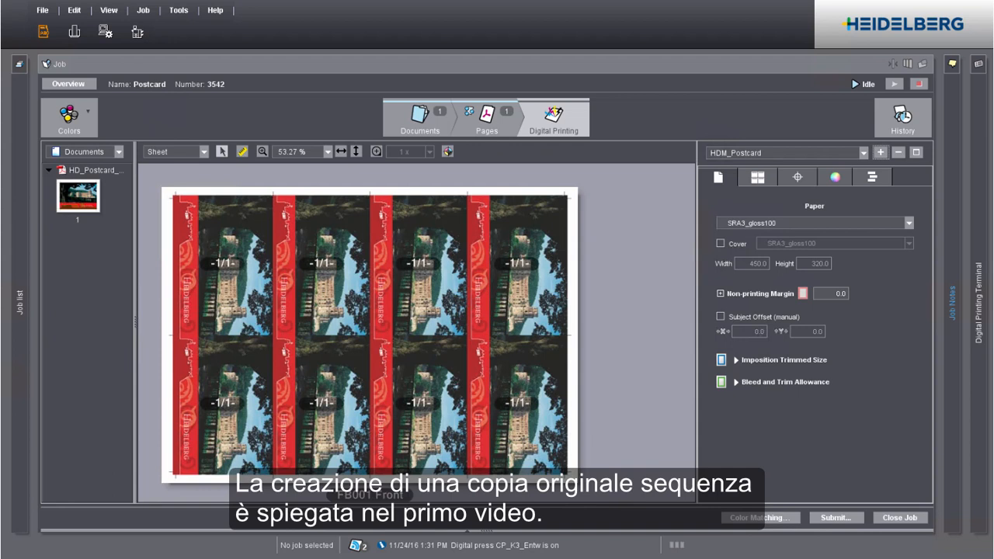
# Step: Check the sequence's press sheet layout settings, and enable Print Varnish with High Inking for its spot colors
pyautogui.click(761, 181)
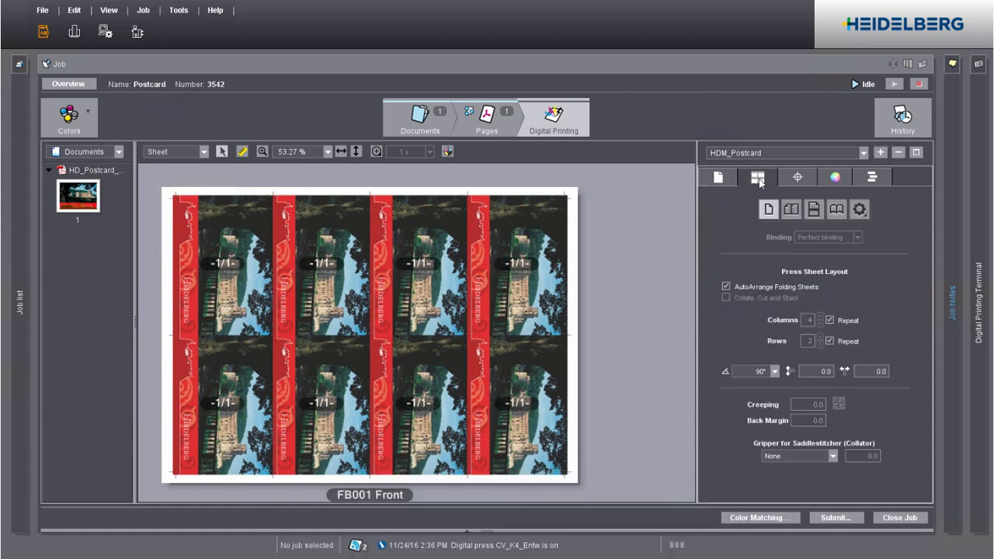
pyautogui.click(845, 180)
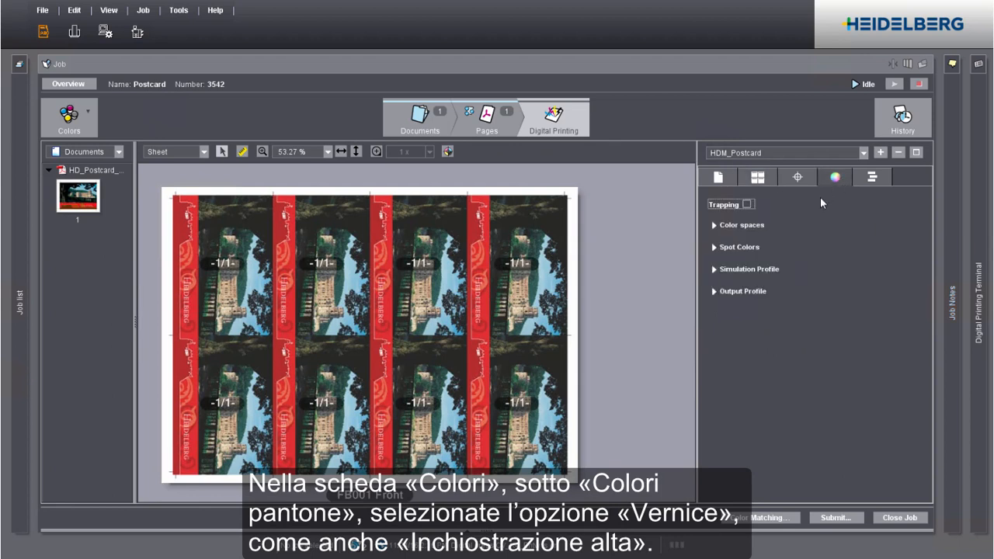
pyautogui.click(727, 249)
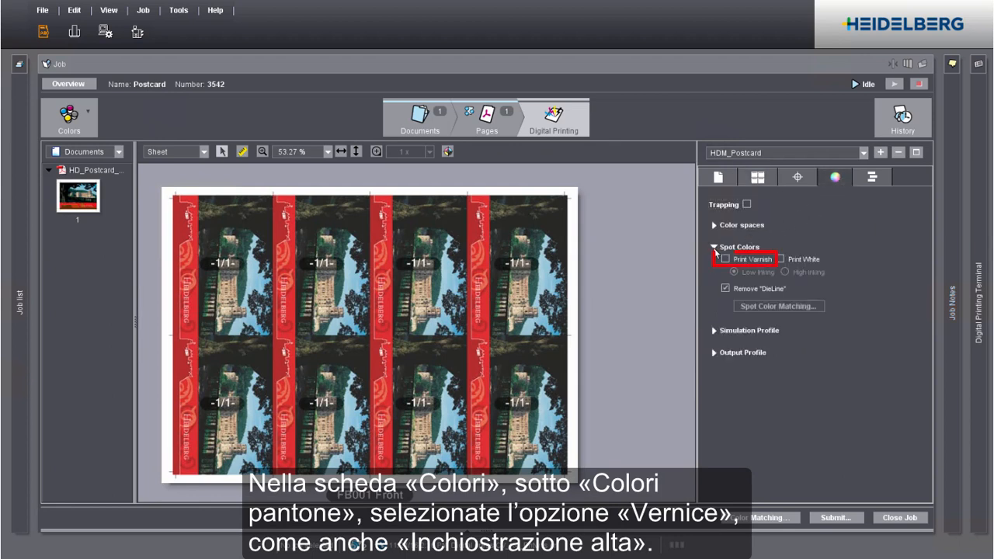
pyautogui.click(726, 259)
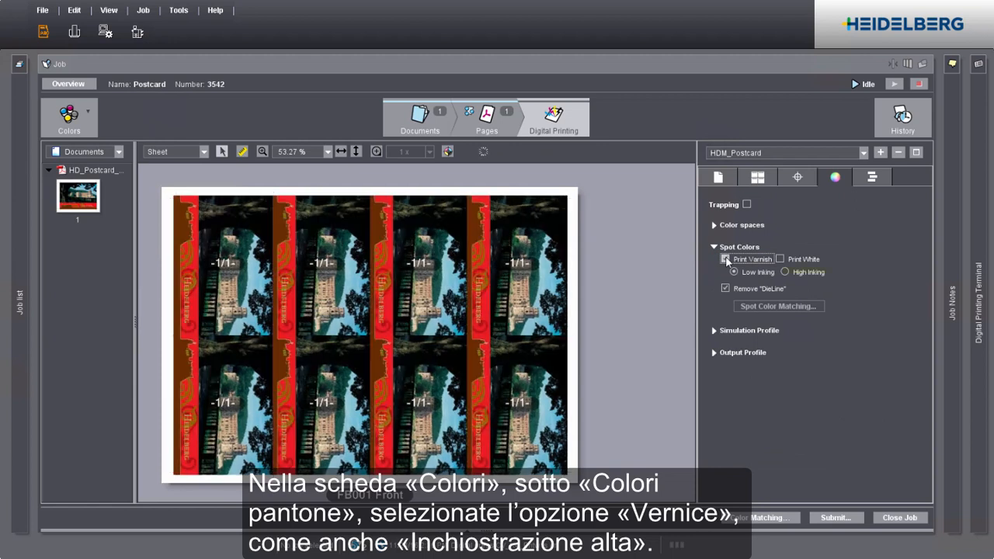
pyautogui.click(785, 273)
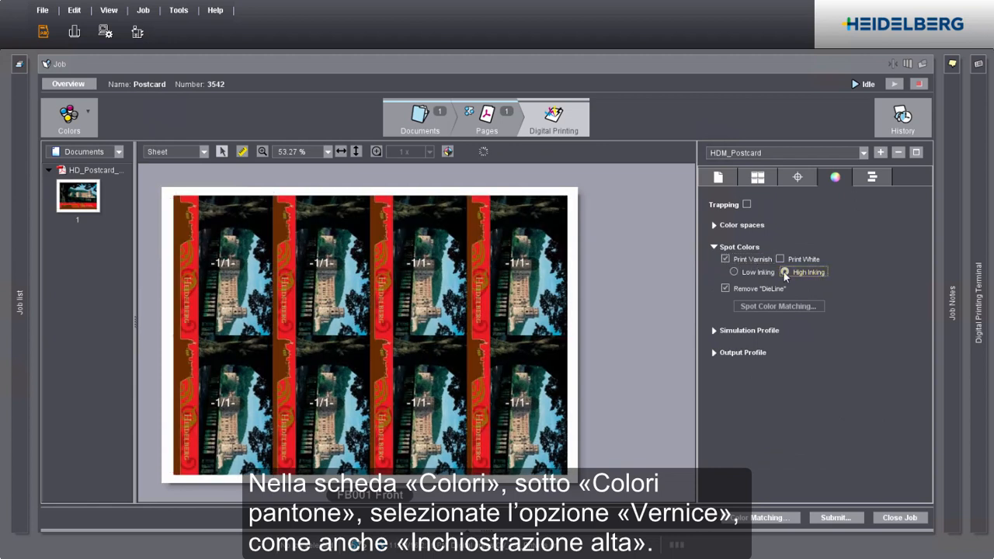
# Step: Submit the job to the digital press with a delivery quantity of 10
pyautogui.click(836, 519)
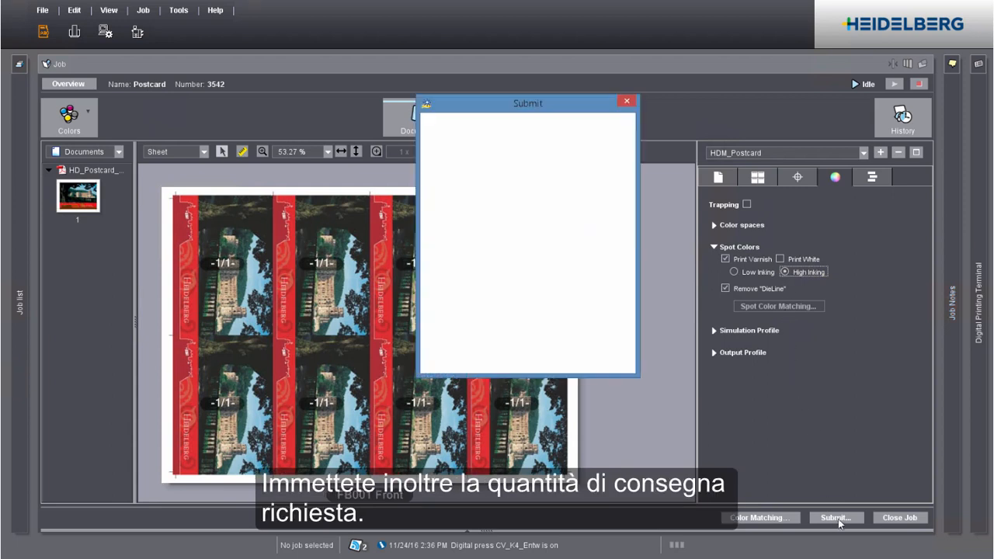
pyautogui.write('10')
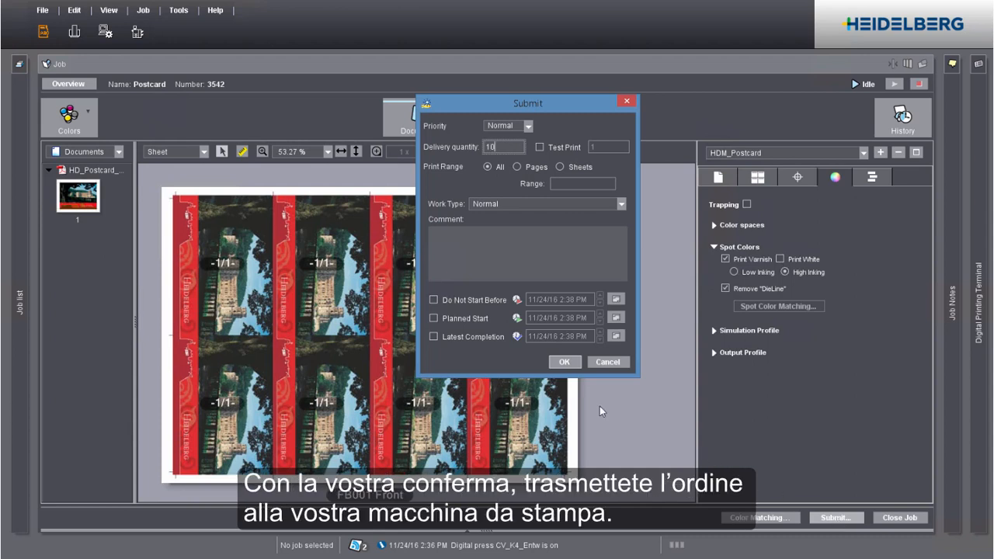
pyautogui.click(565, 362)
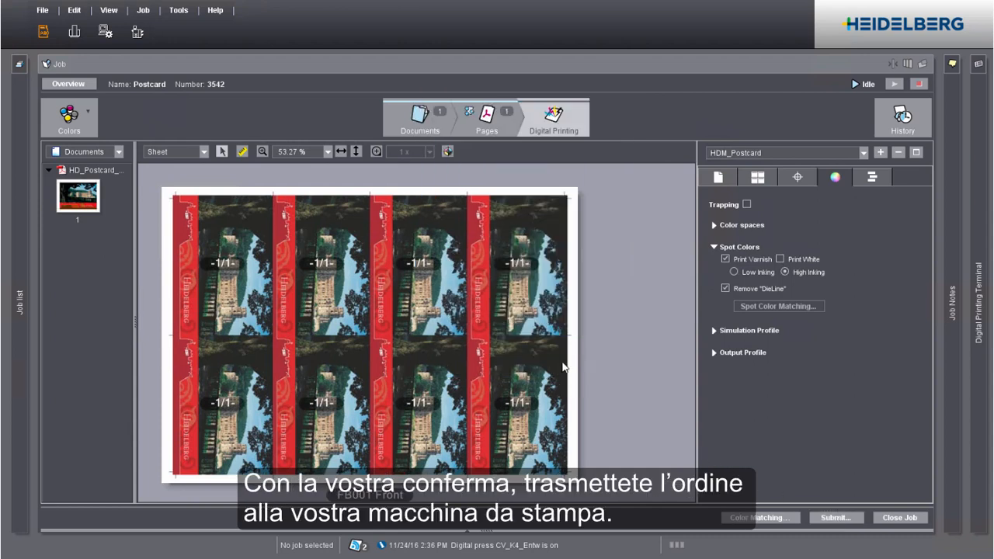